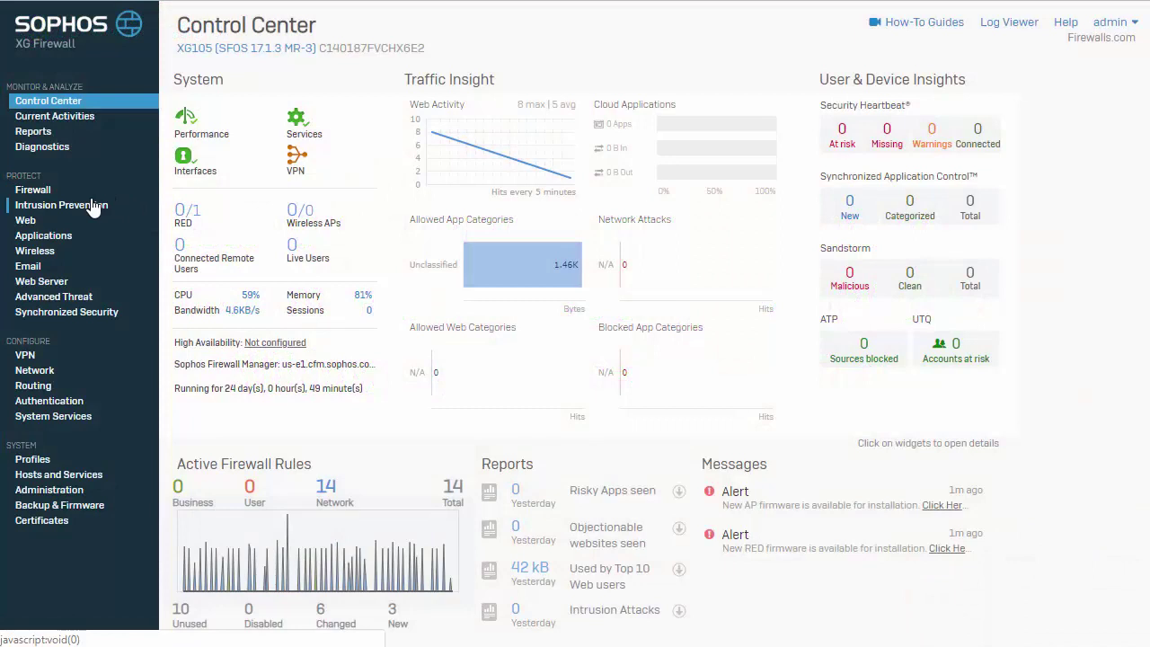
- Go to the Firewall rules page and expand the LAN > WAN rule group
click(81, 191)
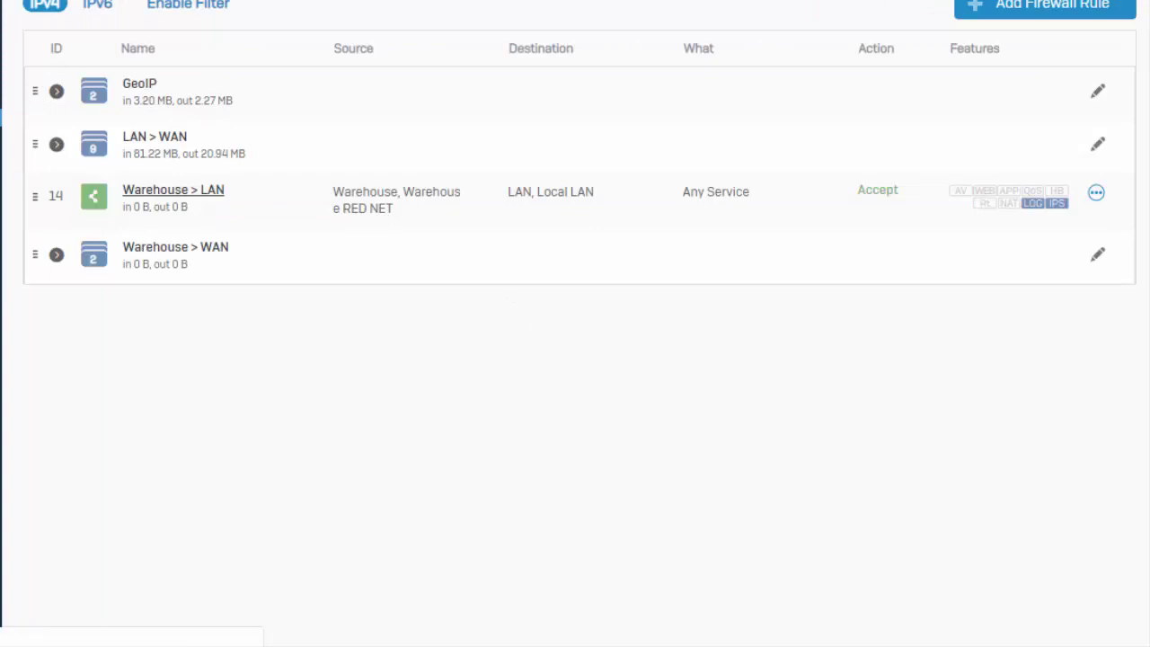
click(52, 146)
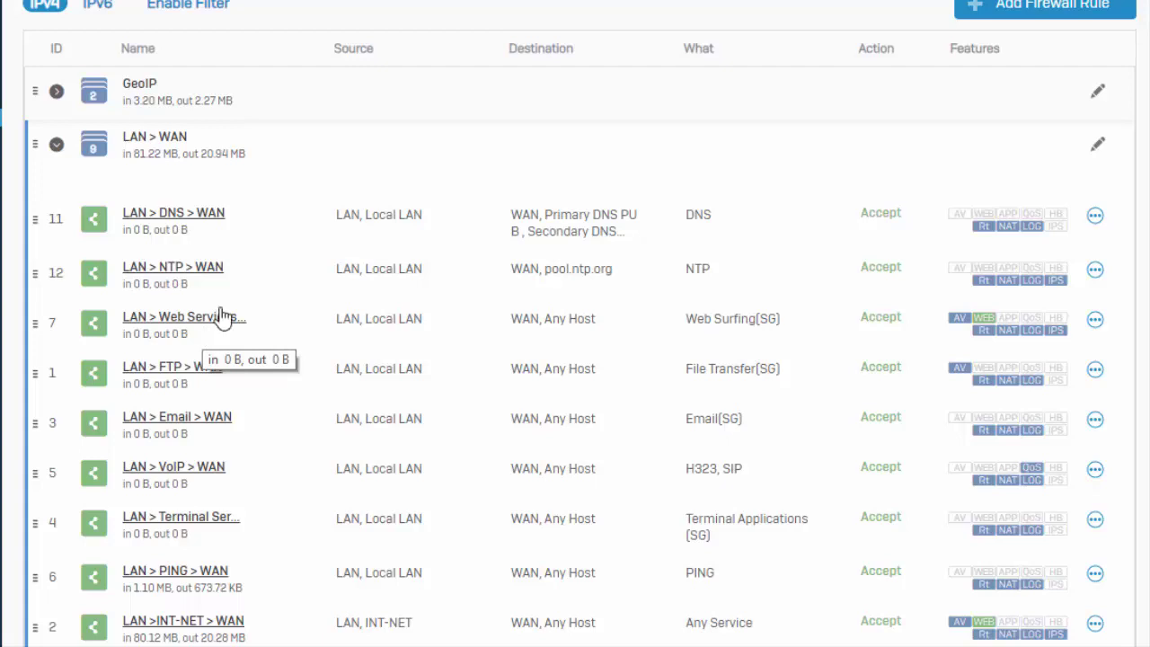
- Open the LAN > Web Services > WAN rule, then cancel out of it without changes
click(221, 317)
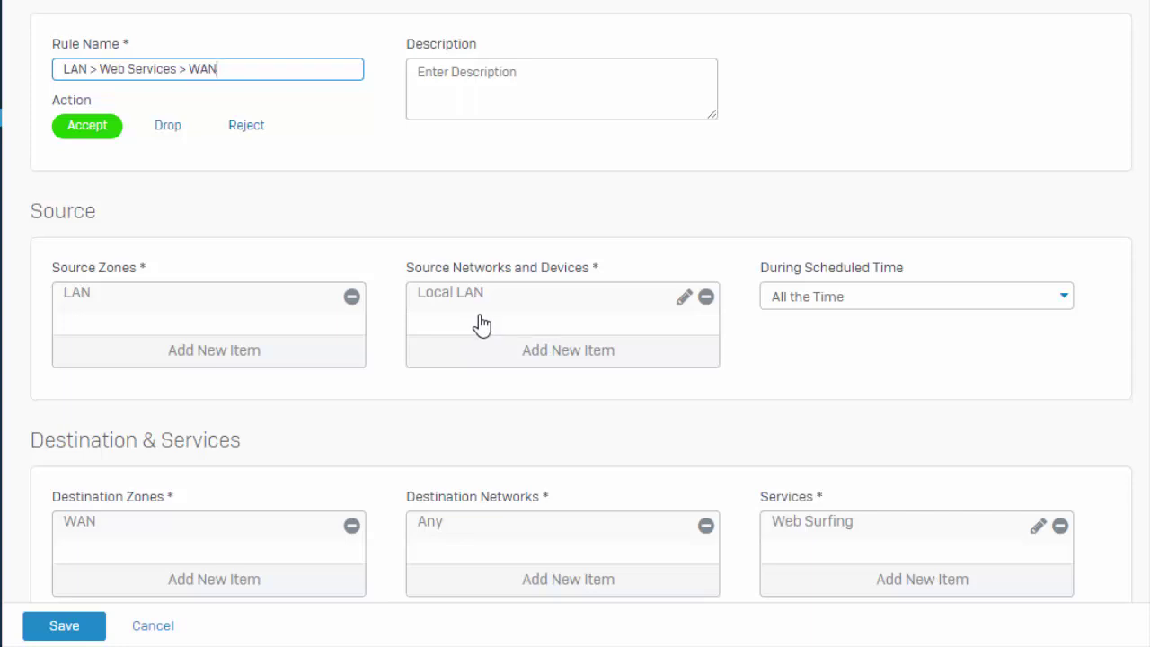
click(153, 625)
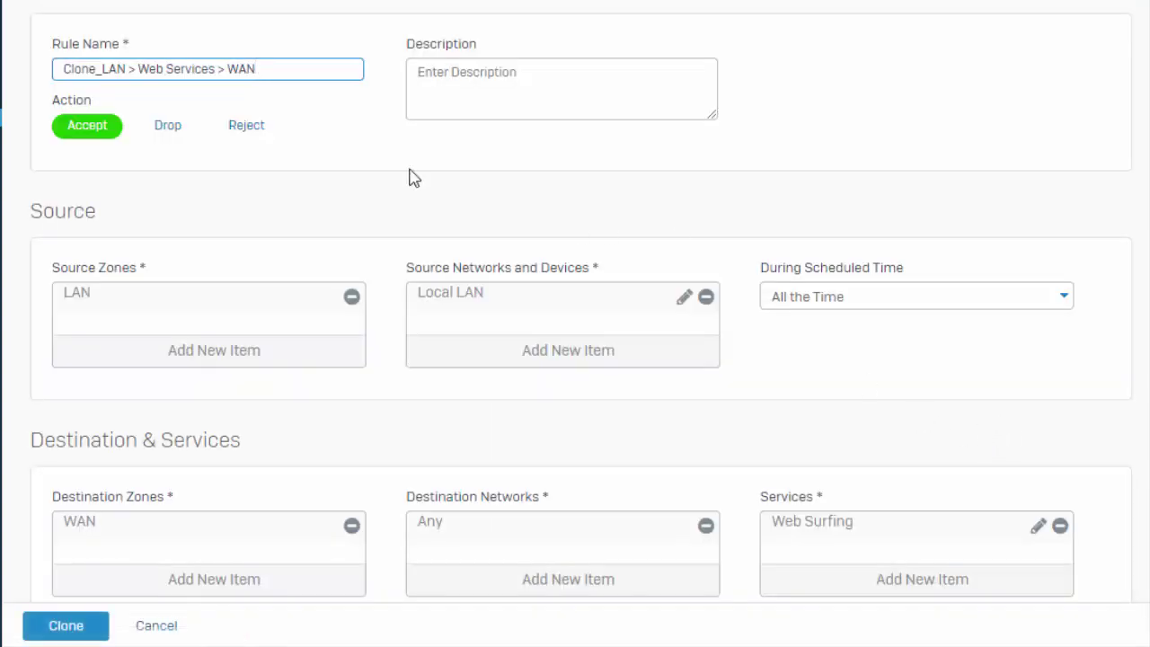
- Rename the clone to LAN/<user's name> > Web Services > WAN and remove Local LAN from Source Networks
drag(102, 70, 46, 72)
key(BackSpace)
double_click(115, 69)
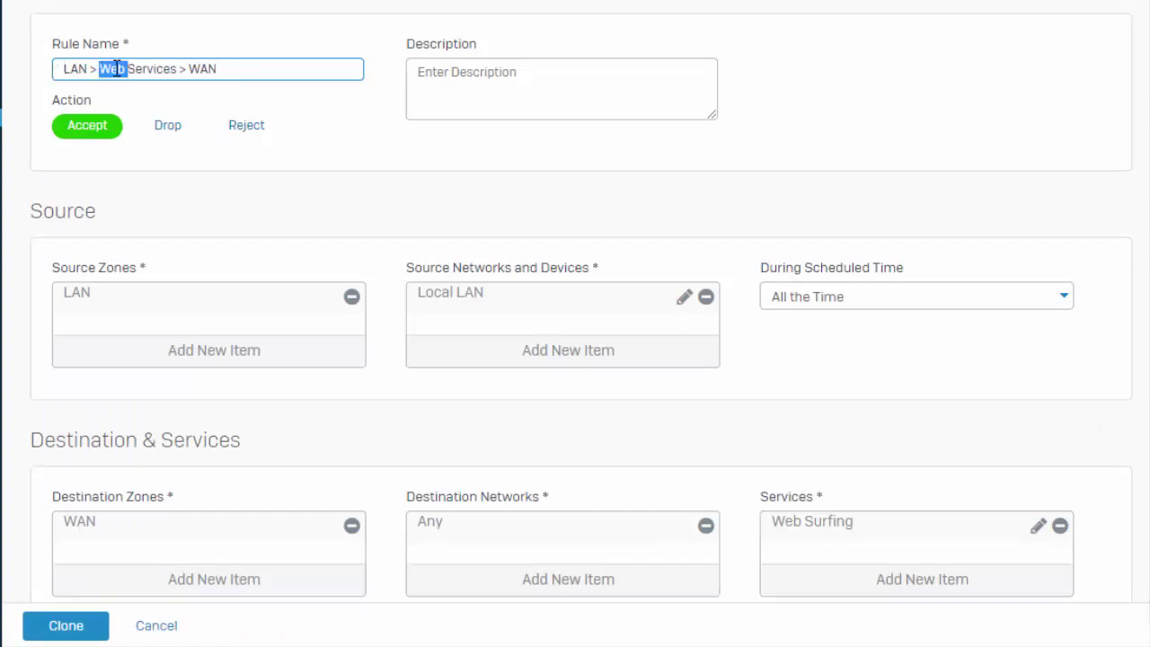
click(90, 70)
text(_)
text(Alan)
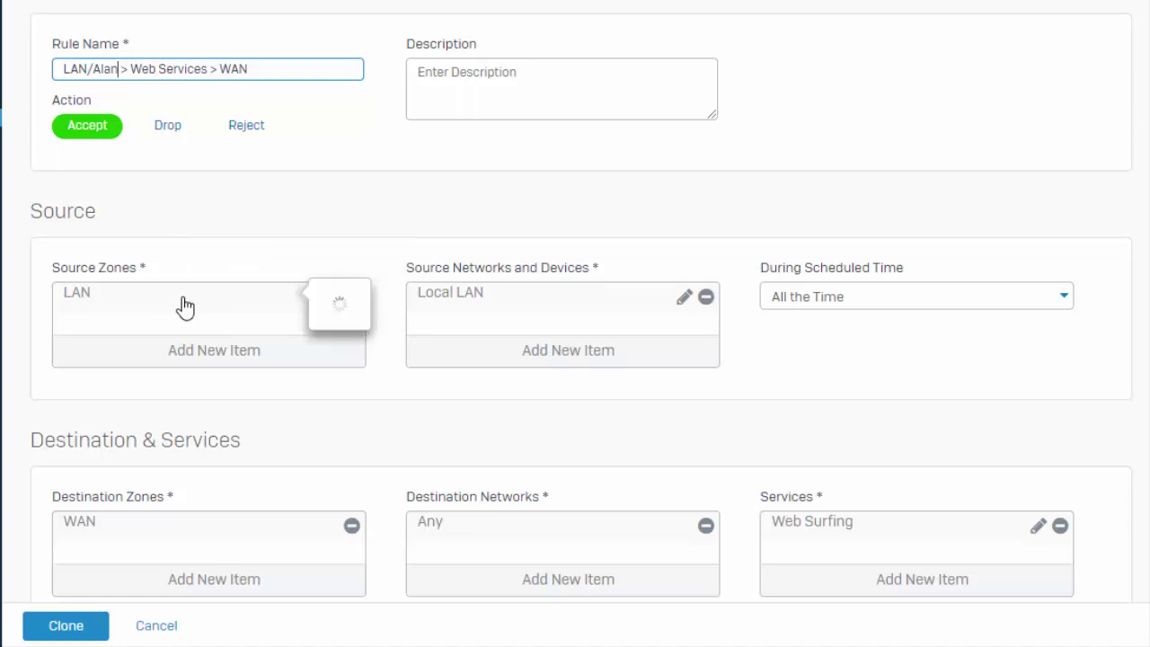
click(708, 301)
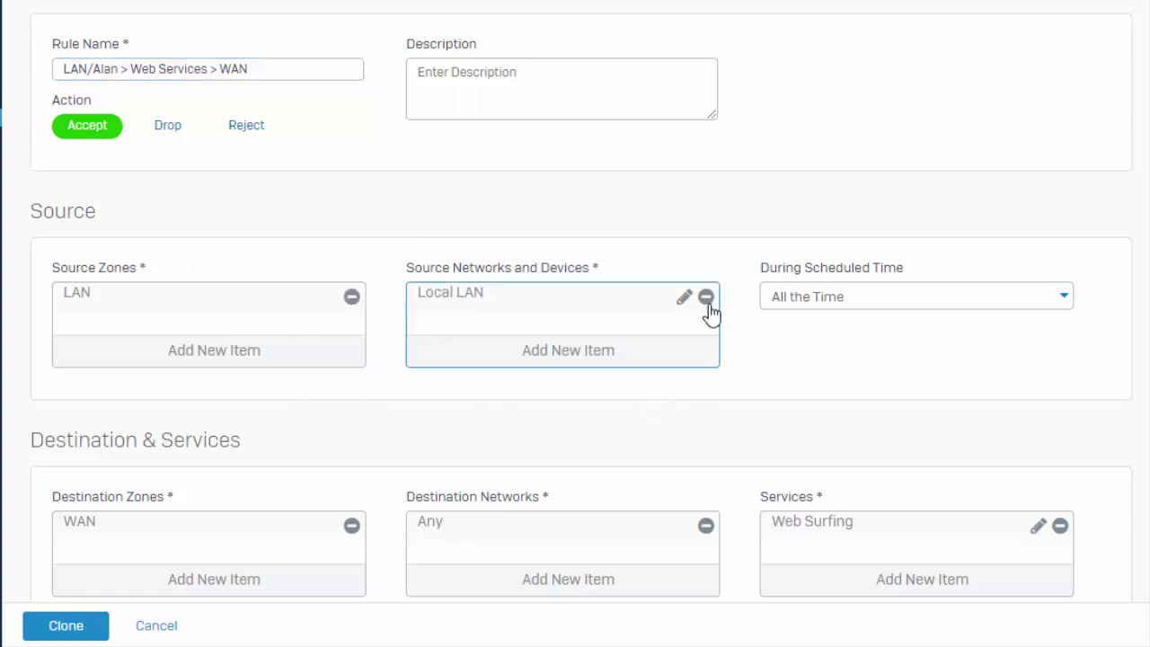
click(584, 362)
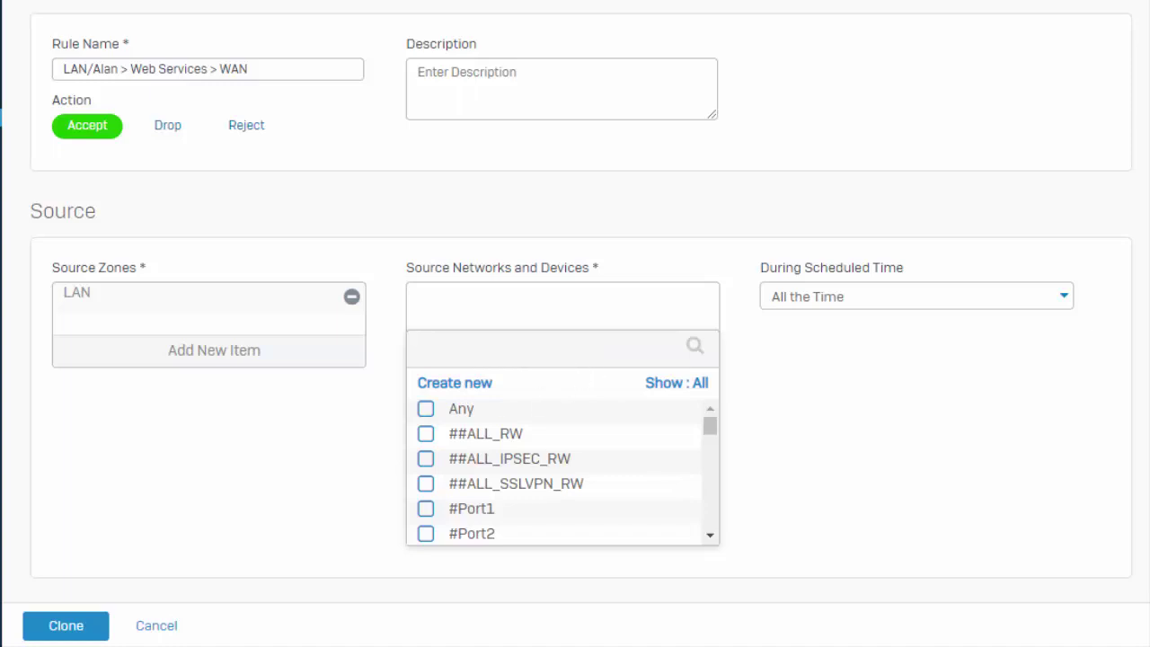
- Run ipconfig in Command Prompt to look up the PC's IP address
drag(0, 0, 452, 87)
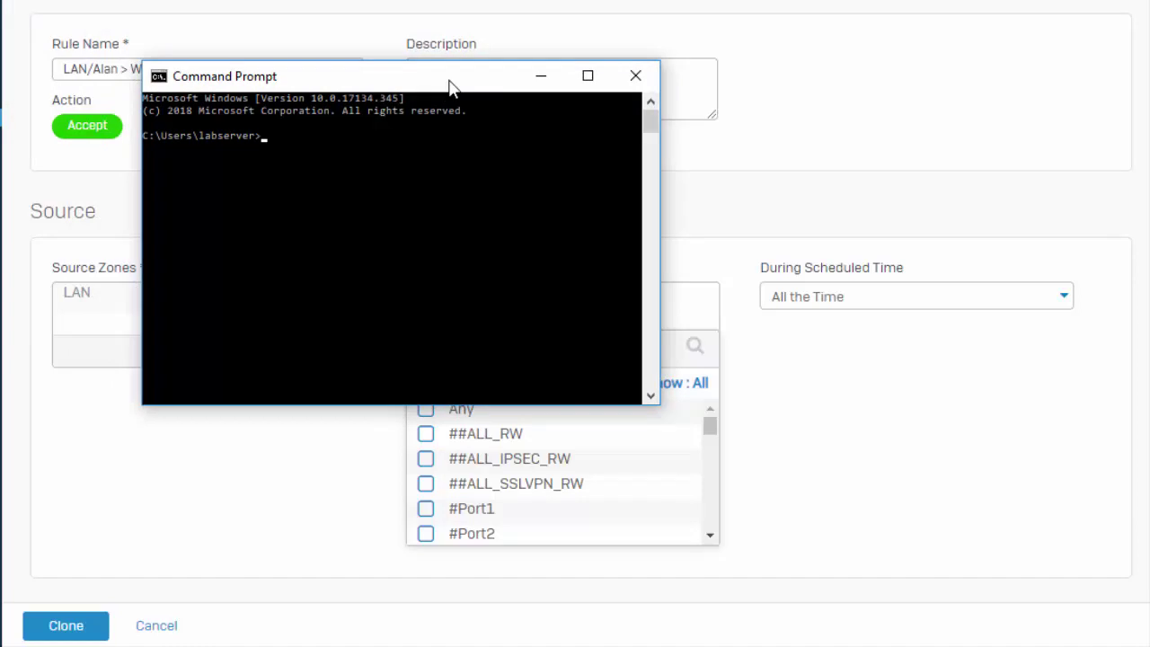
text(ipconfig)
key(Return)
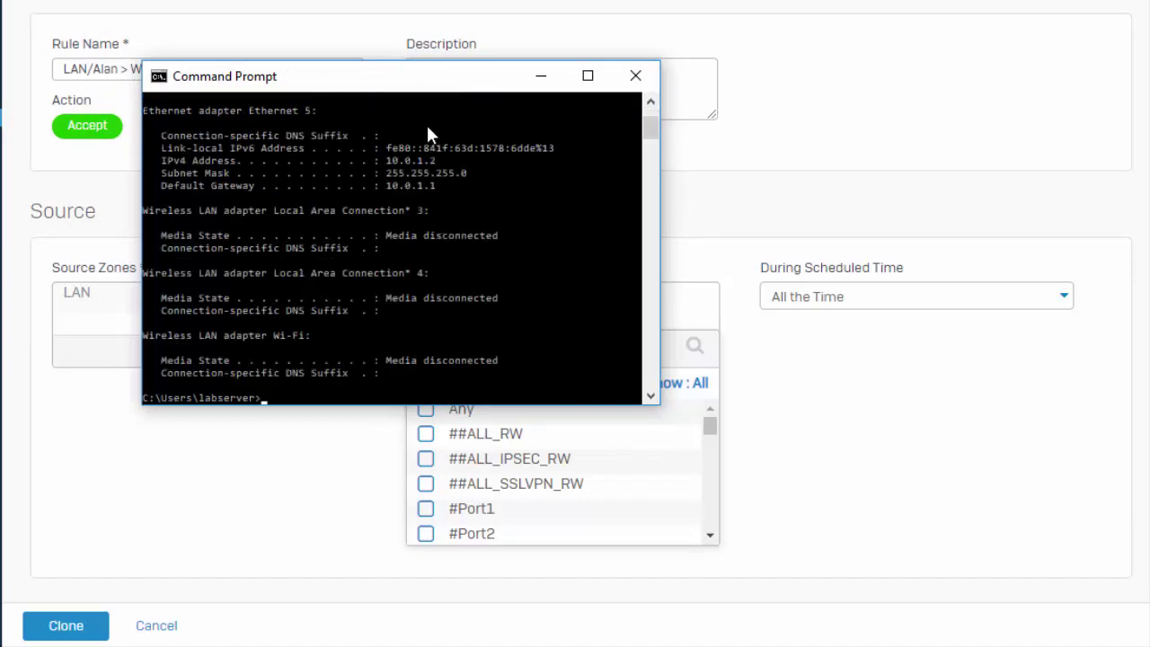
click(541, 77)
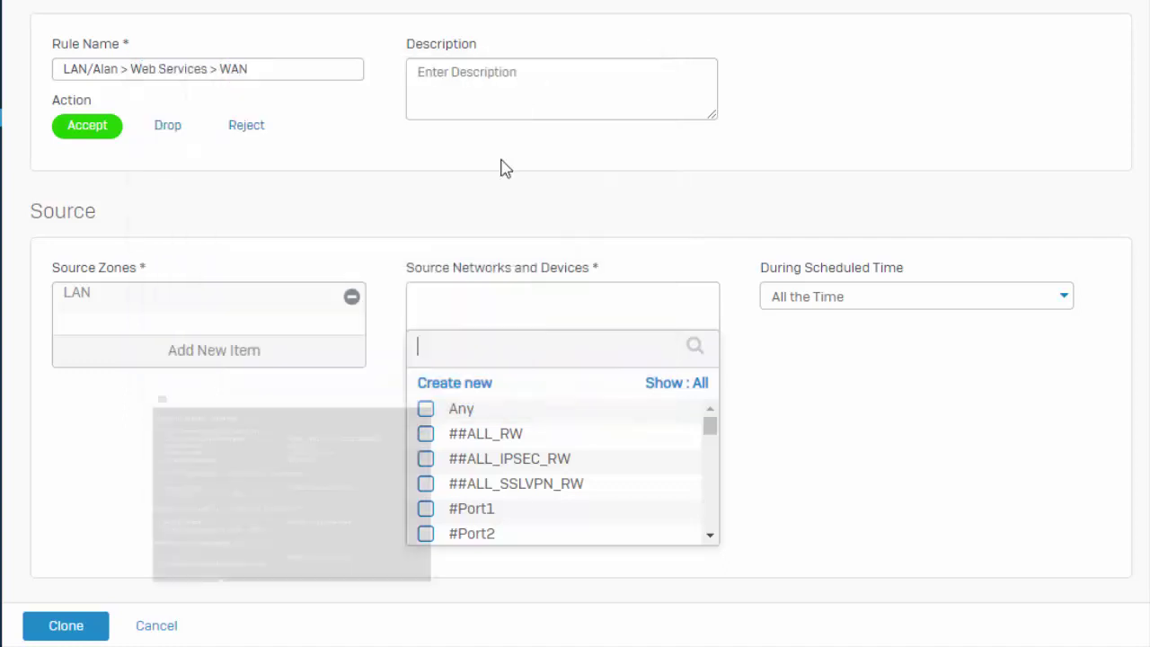
- Create an IP host named after the user's PC at 10.0.1.2 as the source network
click(465, 388)
click(462, 424)
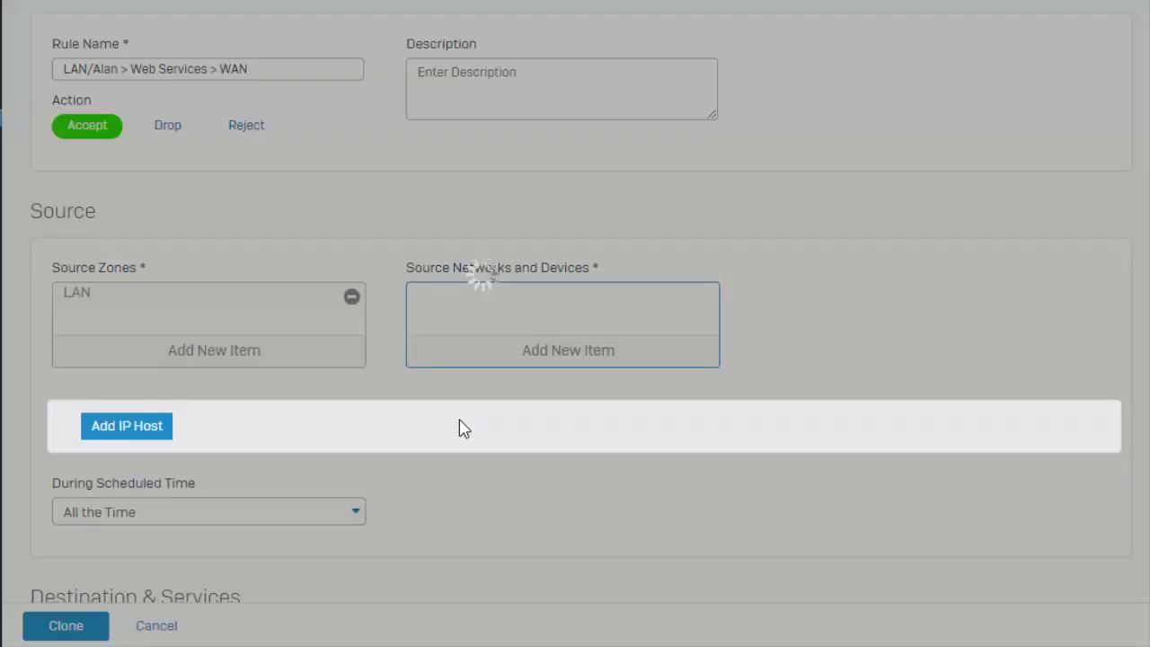
text(Alan PC)
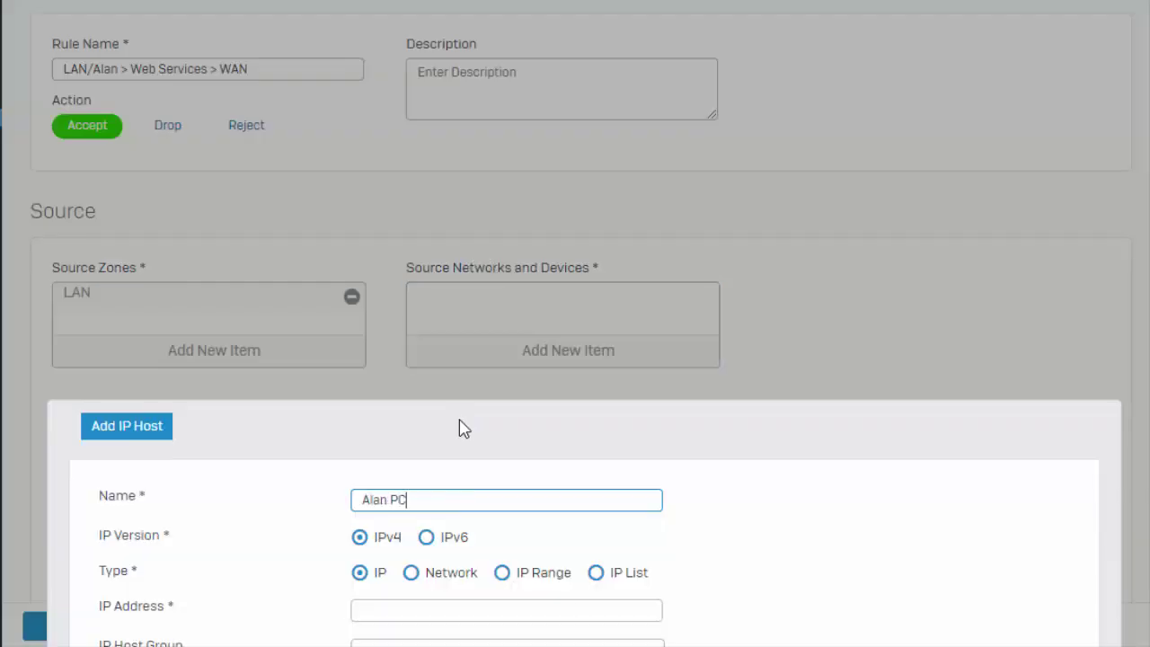
click(477, 610)
scroll(477, 610, down, 1)
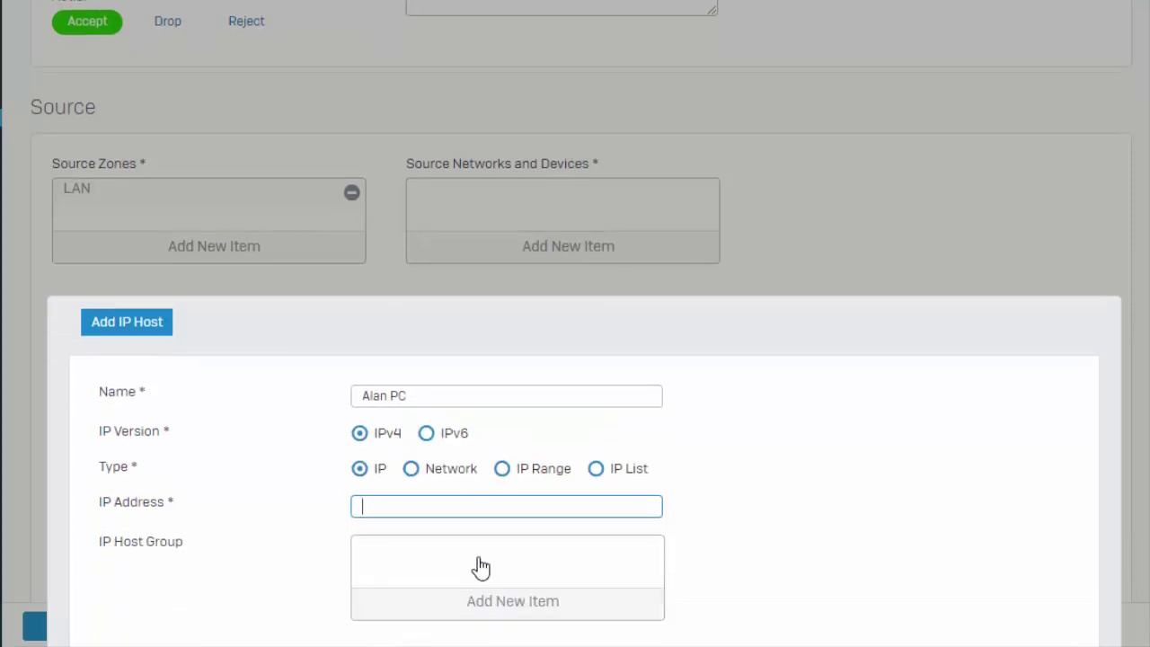
text(10.0.1.2)
scroll(203, 550, down, 1)
click(111, 580)
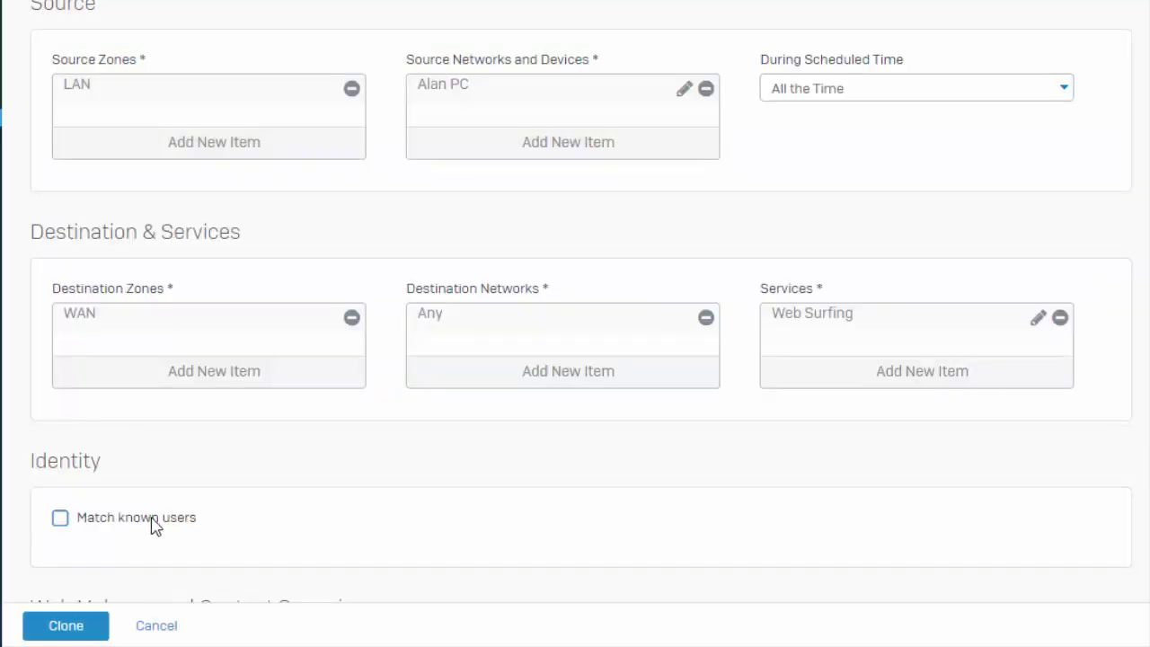
scroll(153, 528, down, 1)
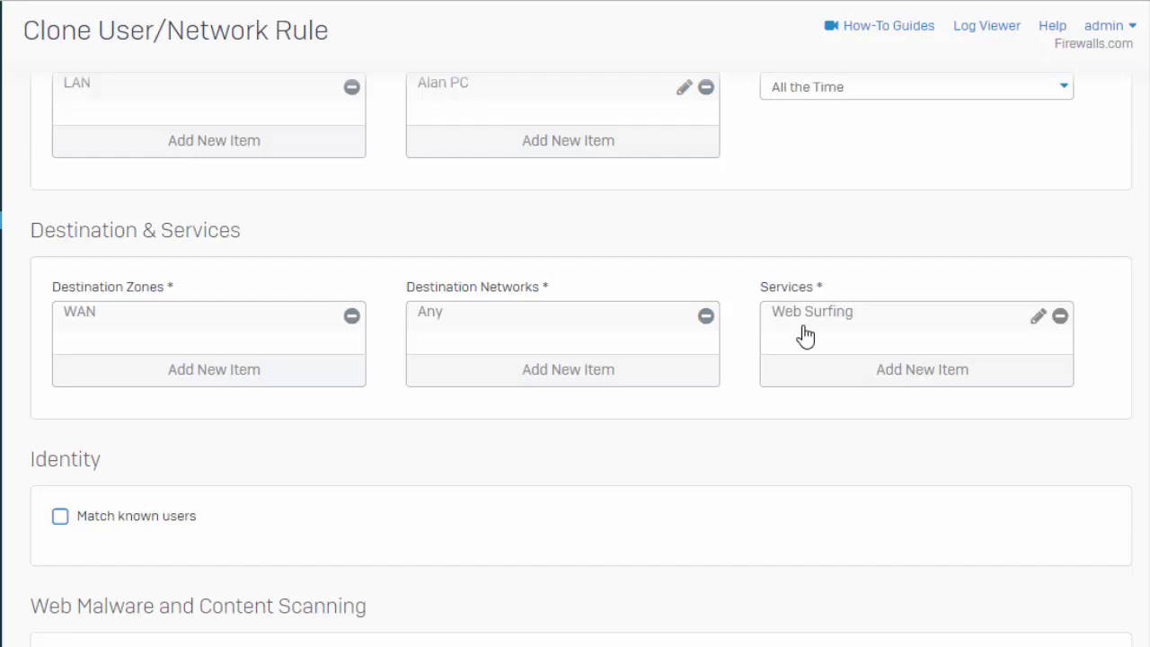
scroll(762, 404, down, 3)
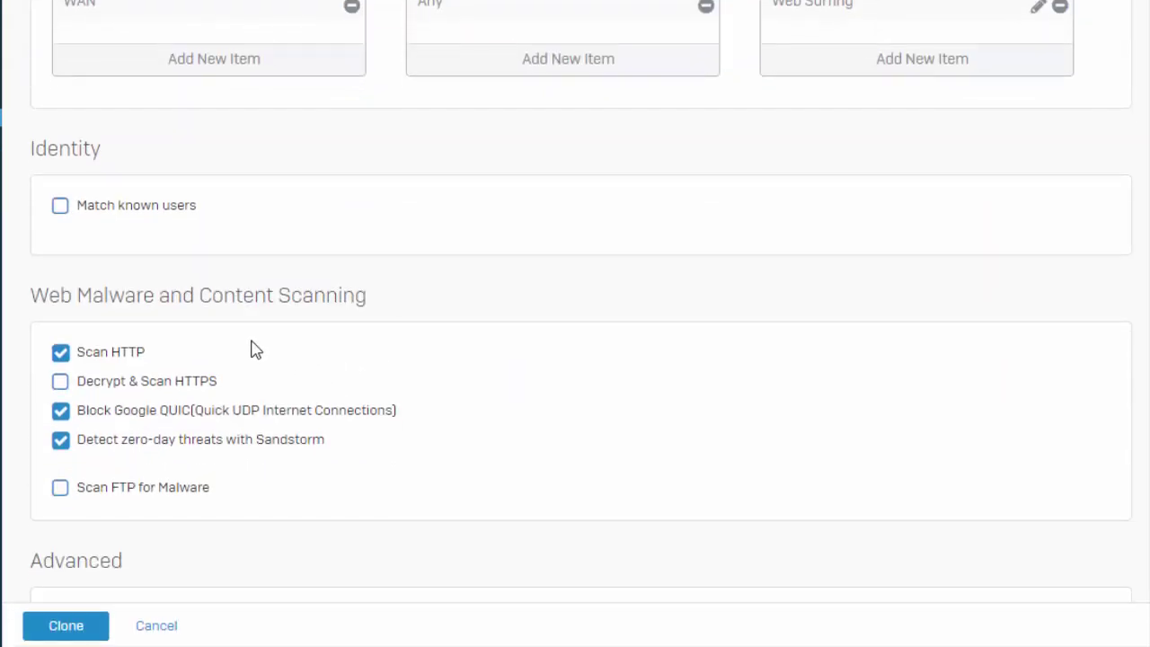
scroll(254, 350, down, 1)
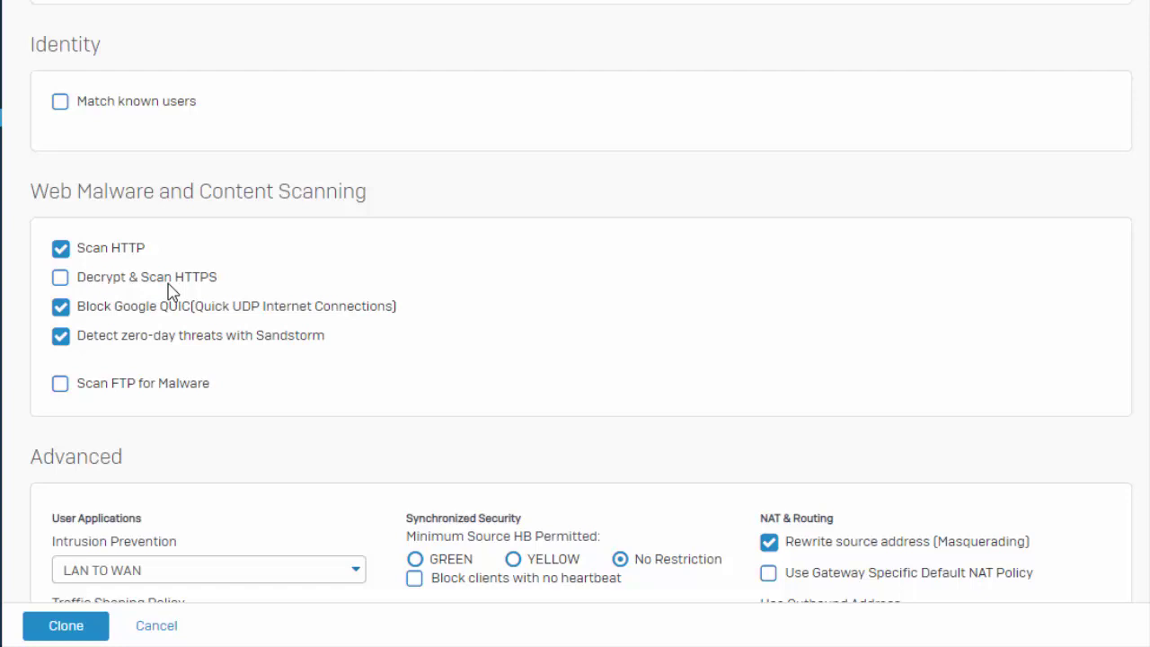
scroll(170, 292, down, 2)
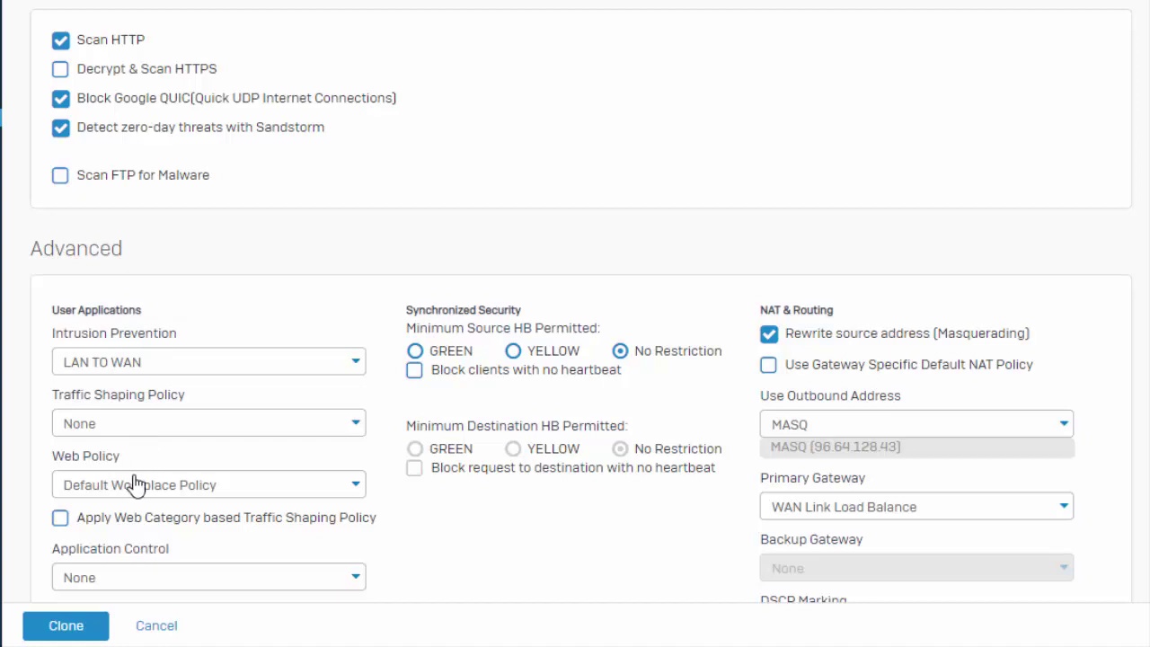
- Choose Allow All in the Web Policy dropdown of the Advanced section
click(225, 485)
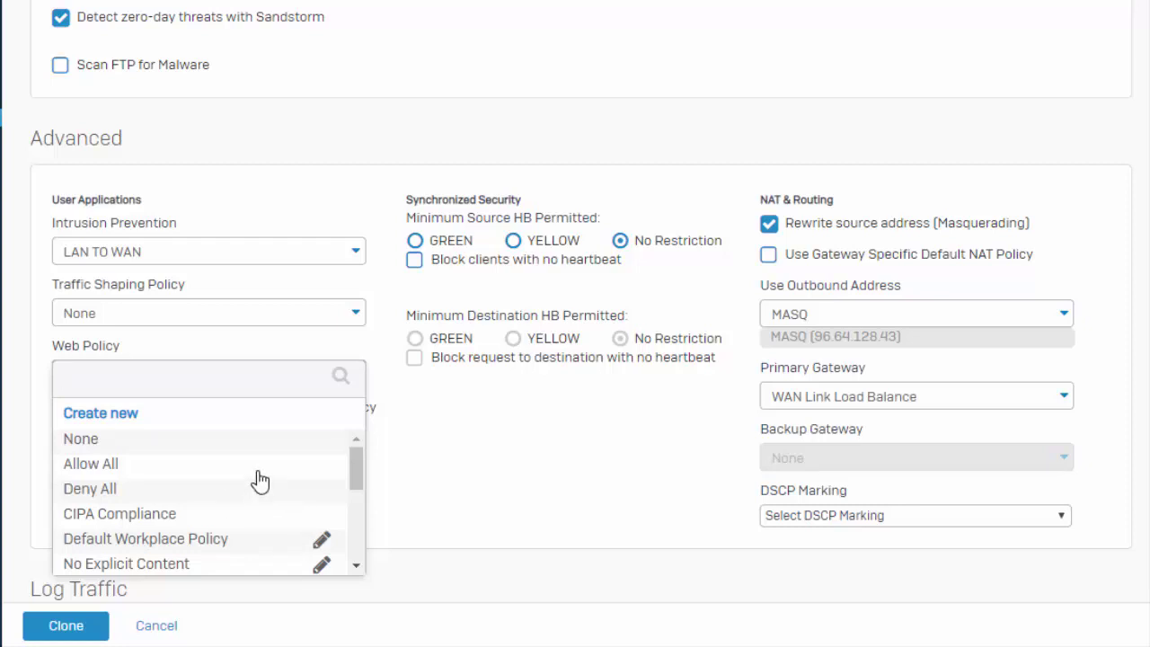
click(258, 471)
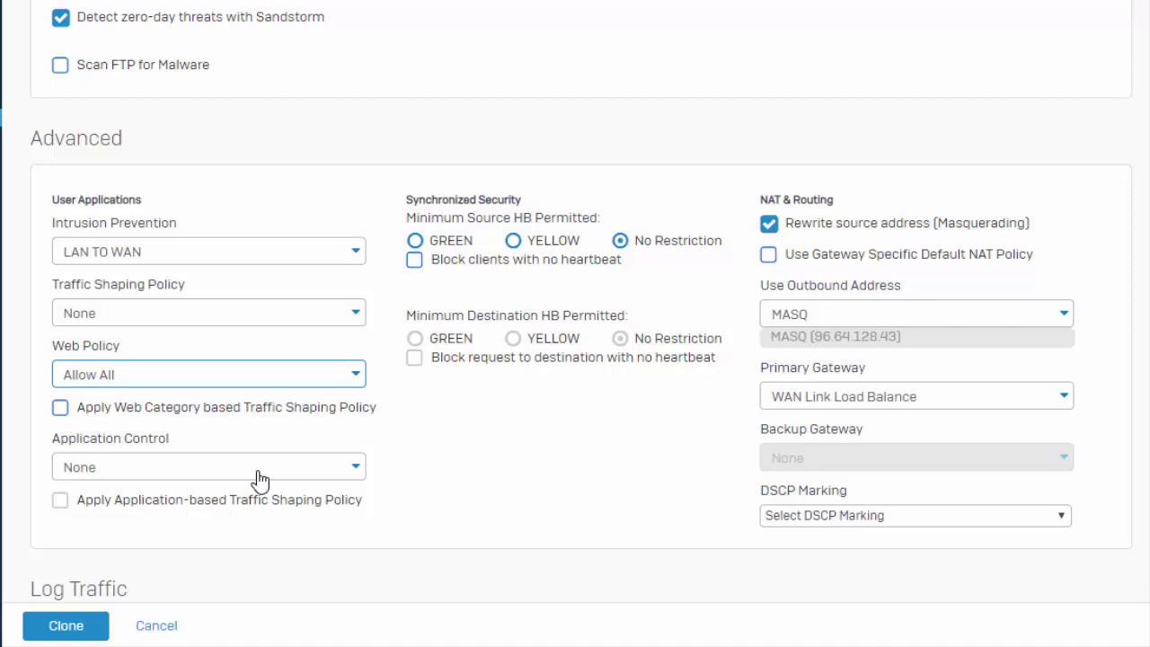
scroll(249, 479, down, 2)
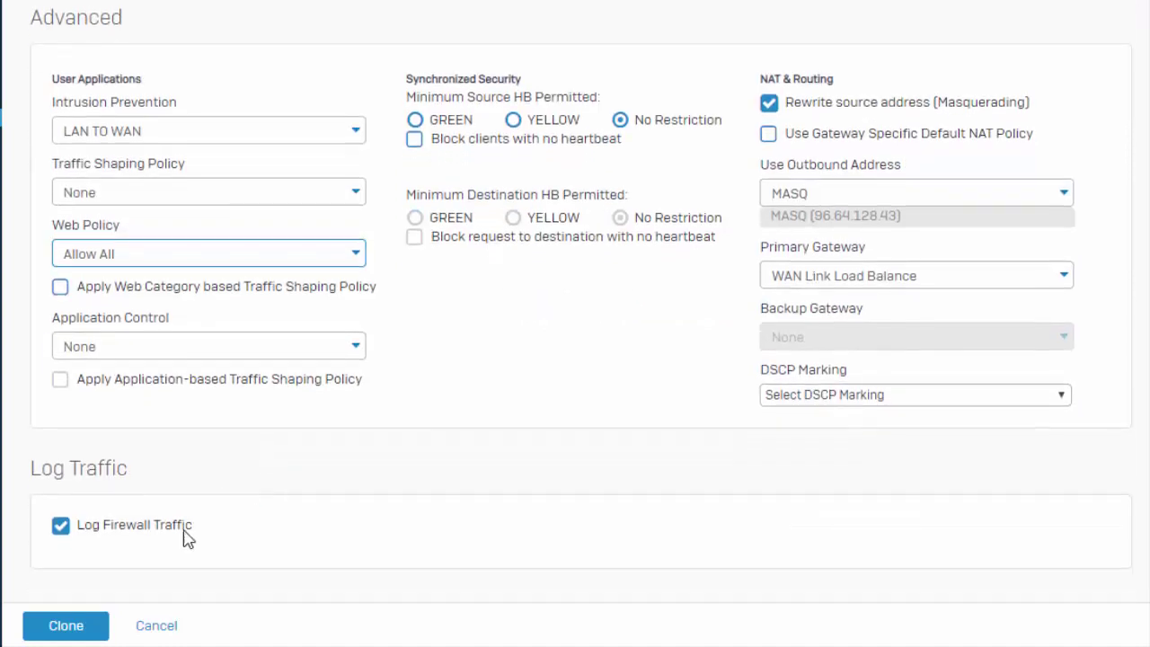
- Save the clone and expand LAN > WAN to confirm it appears as rule 10
click(81, 627)
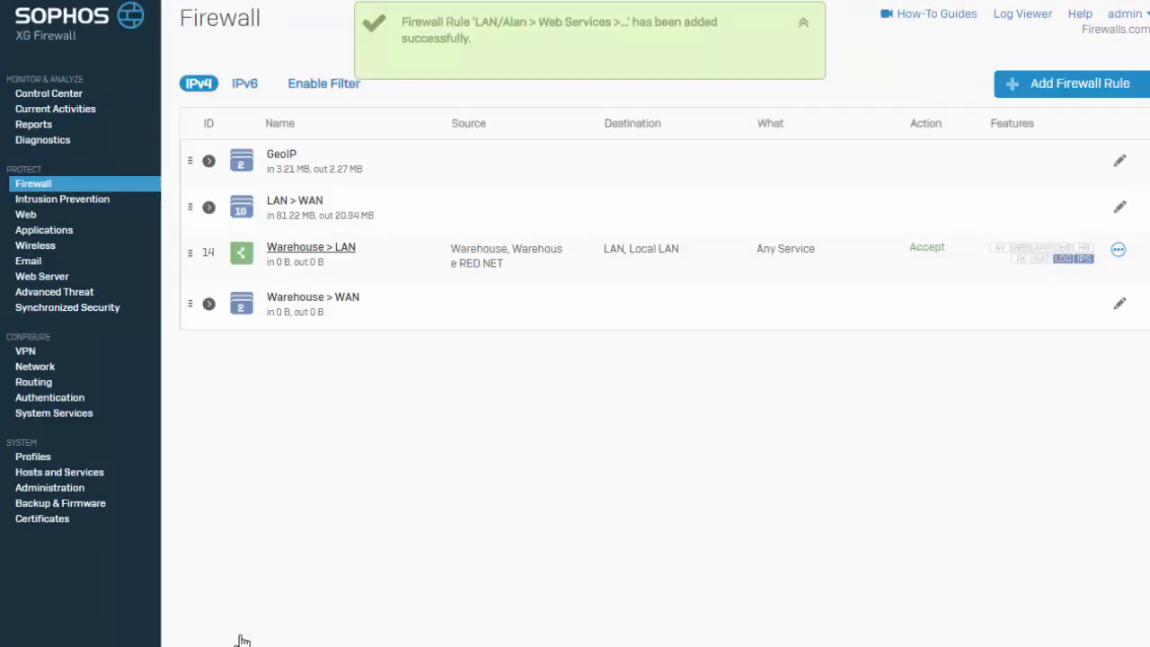
click(209, 209)
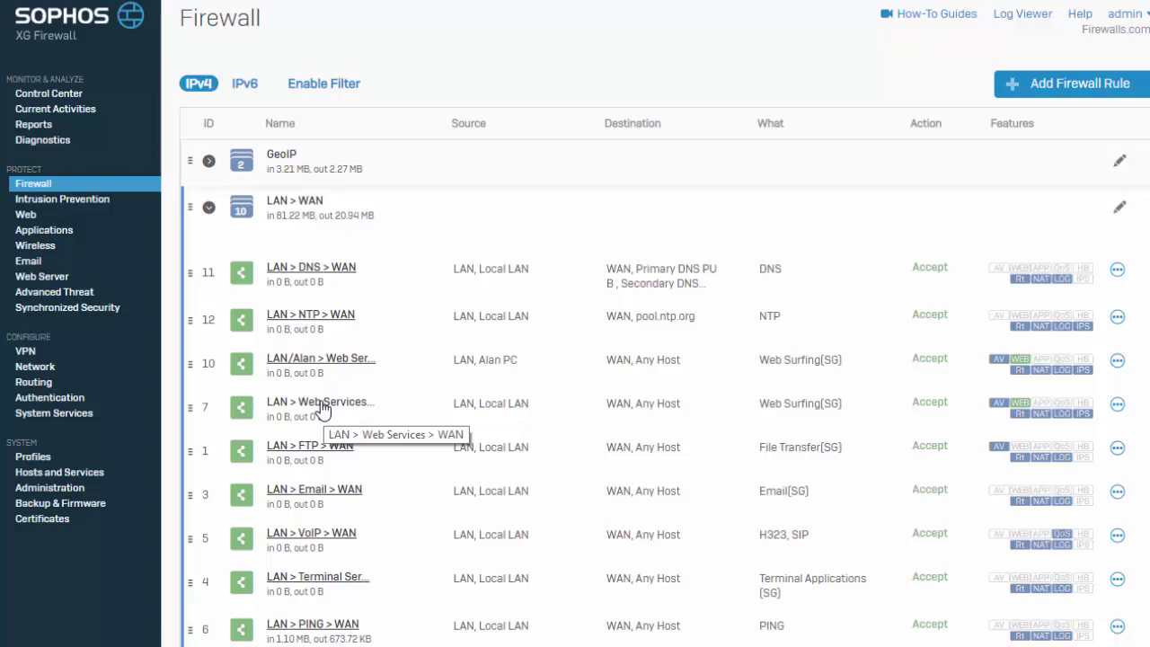
- Open the Web Policies page listing the Default Policy's blocking rules
click(63, 219)
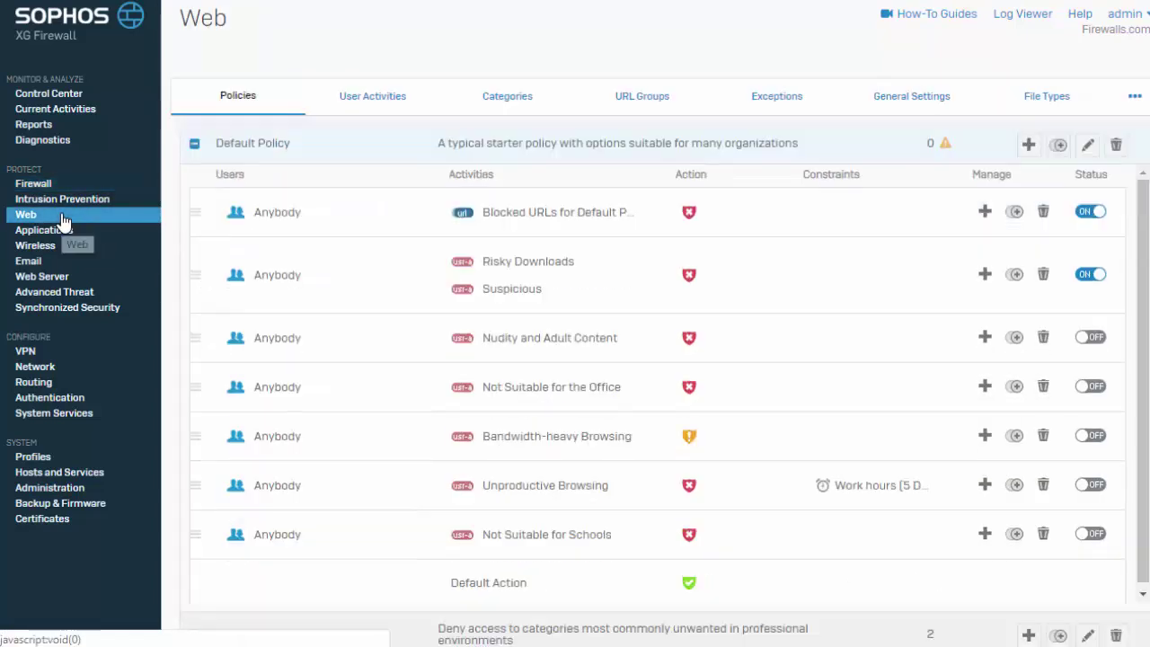